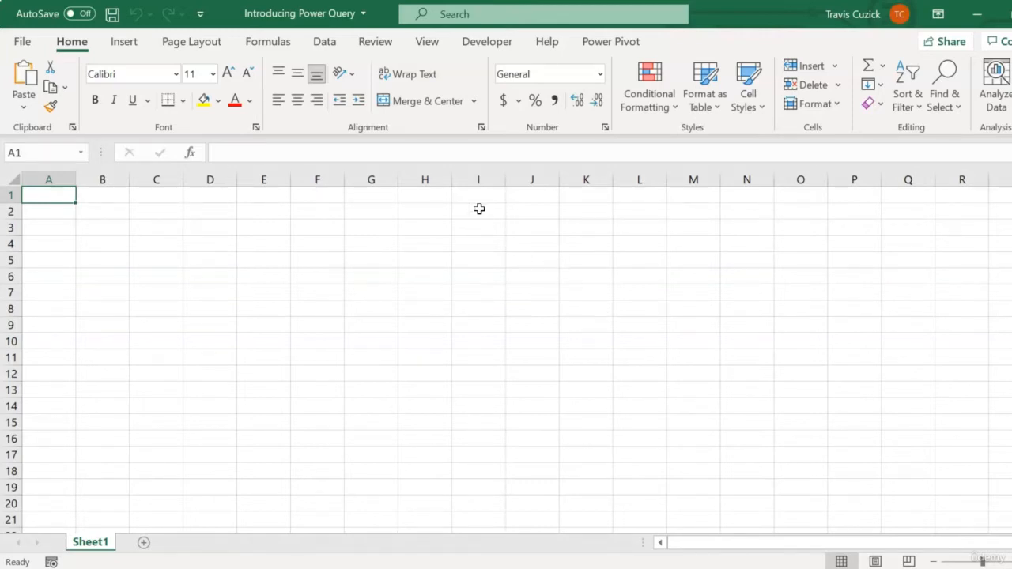
Start a text/CSV data import using the Home Sale Data file in the Example Data folder
{"action": "left_click", "coordinate": [334, 47]}
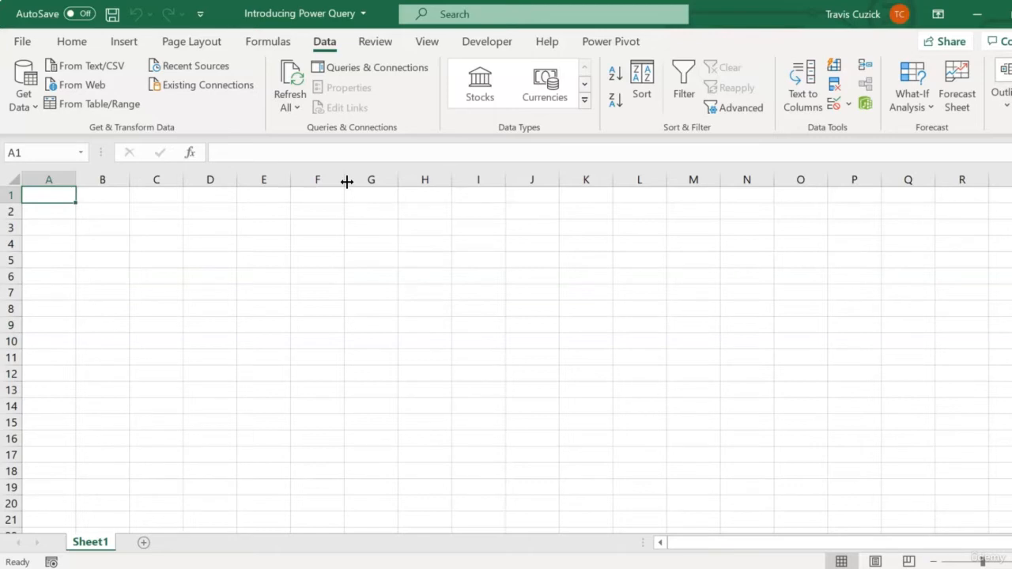
{"action": "left_click", "coordinate": [26, 93]}
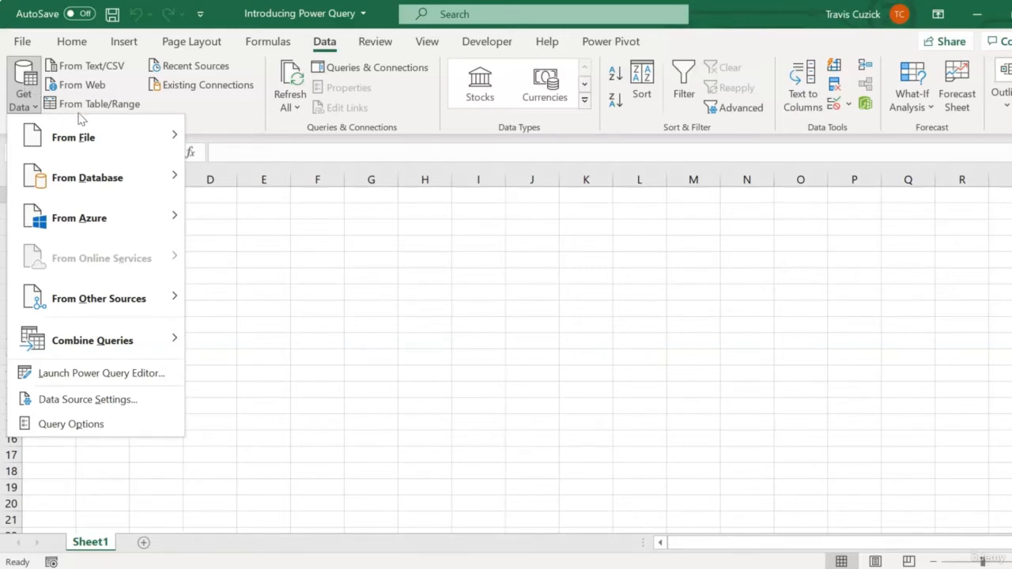
{"action": "mouse_move", "coordinate": [82, 128]}
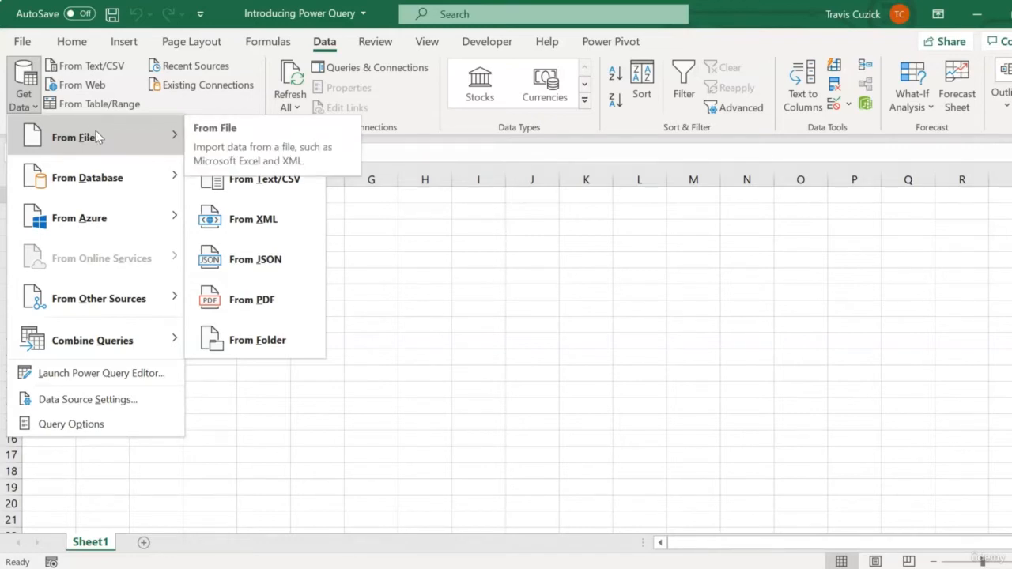
{"action": "left_click", "coordinate": [290, 183]}
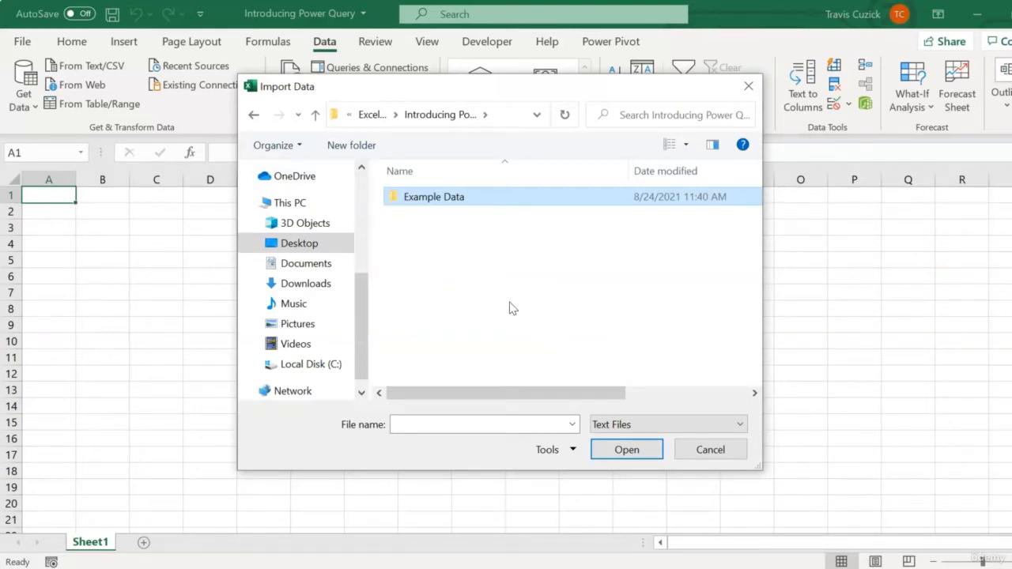
{"action": "double_click", "coordinate": [503, 206]}
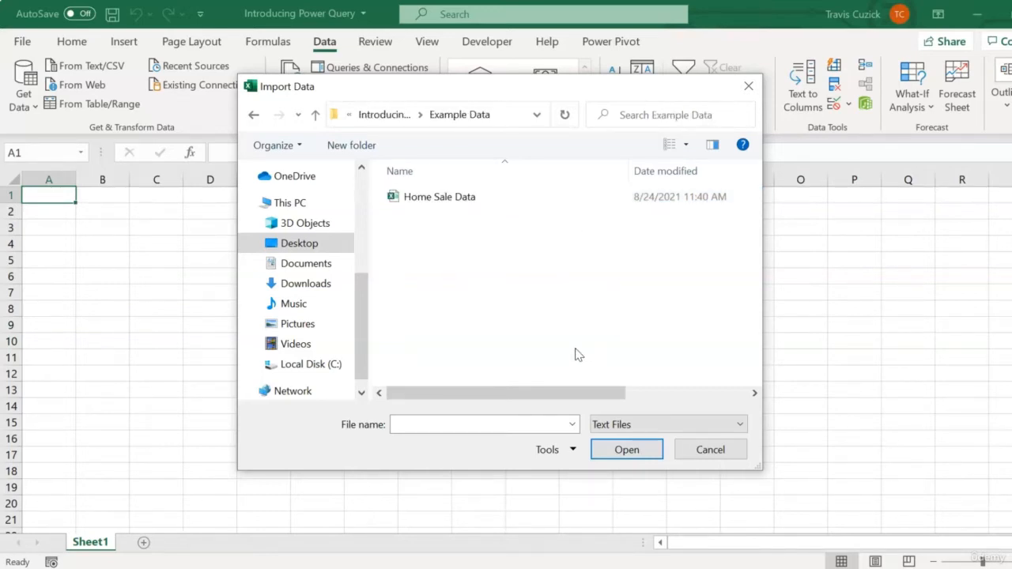
{"action": "left_click", "coordinate": [490, 199]}
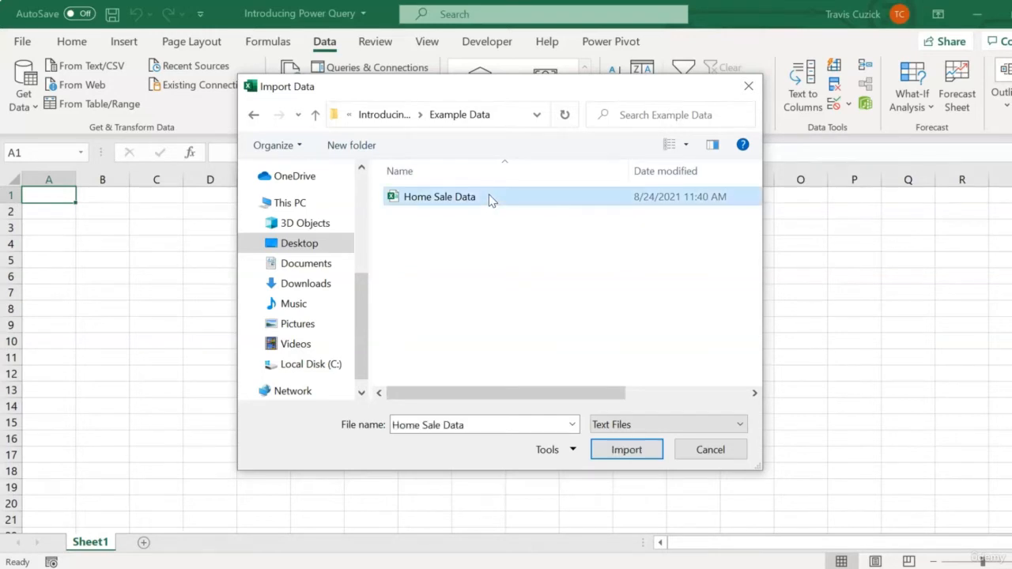
{"action": "left_click", "coordinate": [627, 451]}
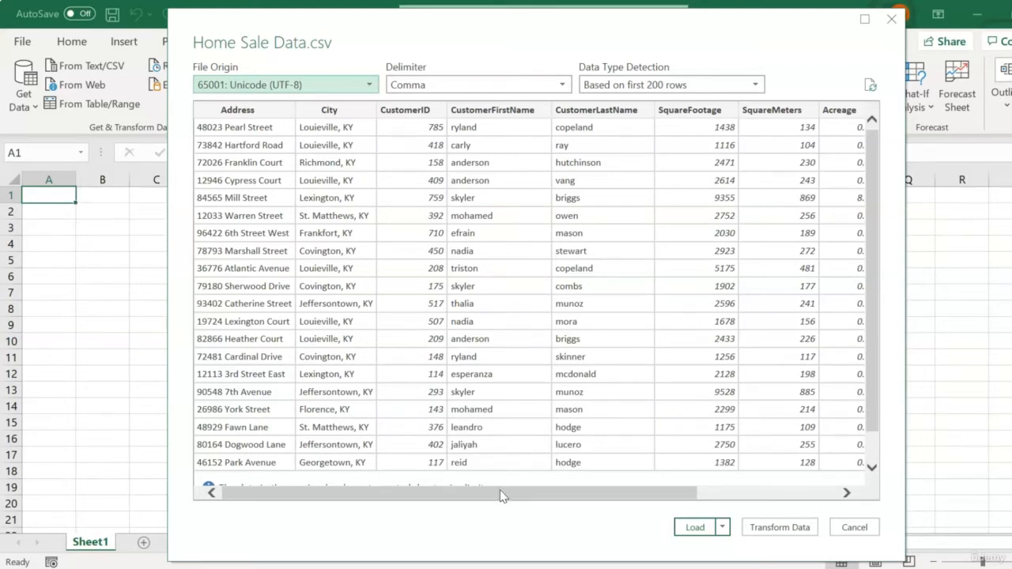
Review the Home Sale Data preview, keep Comma as the delimiter, and load the data into the workbook
{"action": "mouse_move", "coordinate": [501, 496]}
{"action": "left_mouse_down"}
{"action": "mouse_move", "coordinate": [548, 513]}
{"action": "mouse_move", "coordinate": [689, 515]}
{"action": "mouse_move", "coordinate": [490, 492]}
{"action": "left_mouse_up"}
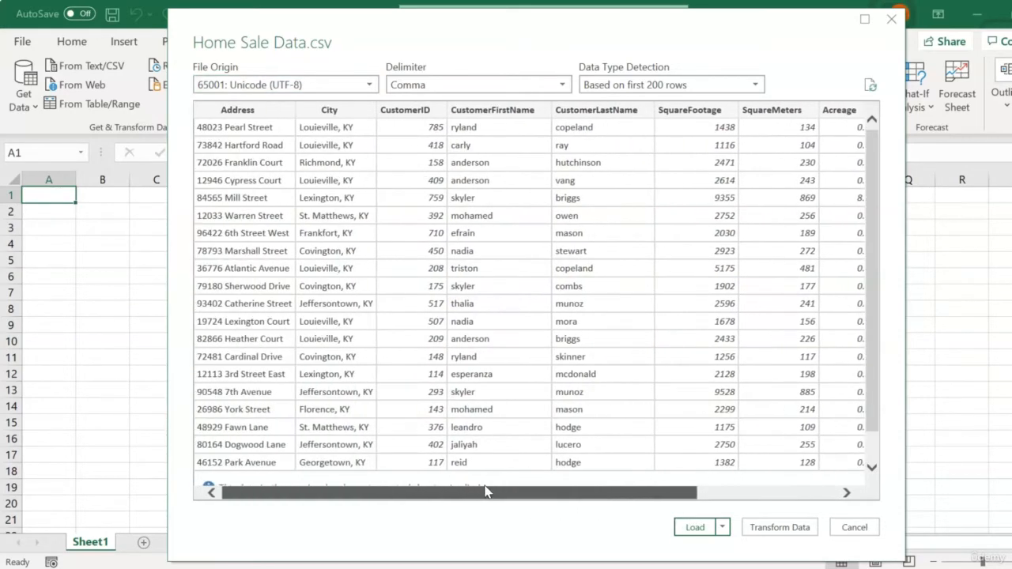
{"action": "mouse_move", "coordinate": [869, 211]}
{"action": "left_mouse_down"}
{"action": "mouse_move", "coordinate": [870, 233]}
{"action": "mouse_move", "coordinate": [870, 211]}
{"action": "left_mouse_up"}
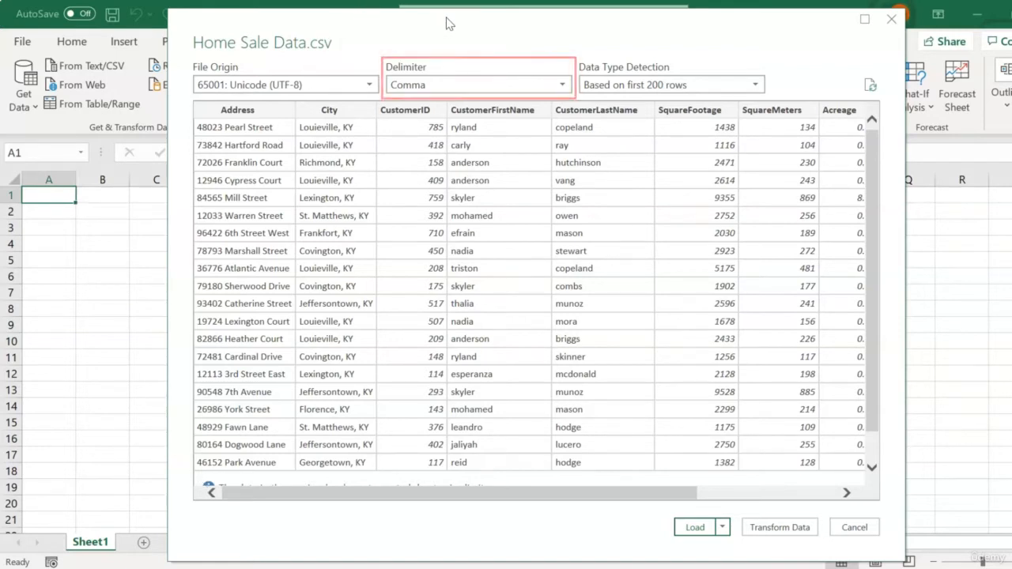
{"action": "left_click", "coordinate": [563, 85]}
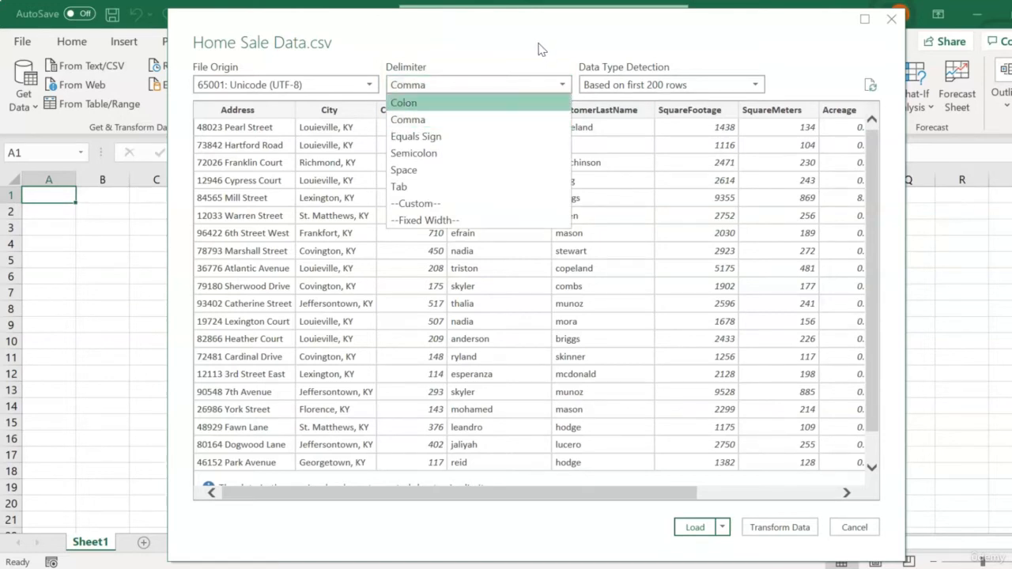
{"action": "left_click", "coordinate": [492, 119]}
{"action": "mouse_move", "coordinate": [348, 492]}
{"action": "left_mouse_down"}
{"action": "mouse_move", "coordinate": [583, 501]}
{"action": "mouse_move", "coordinate": [343, 482]}
{"action": "left_mouse_up"}
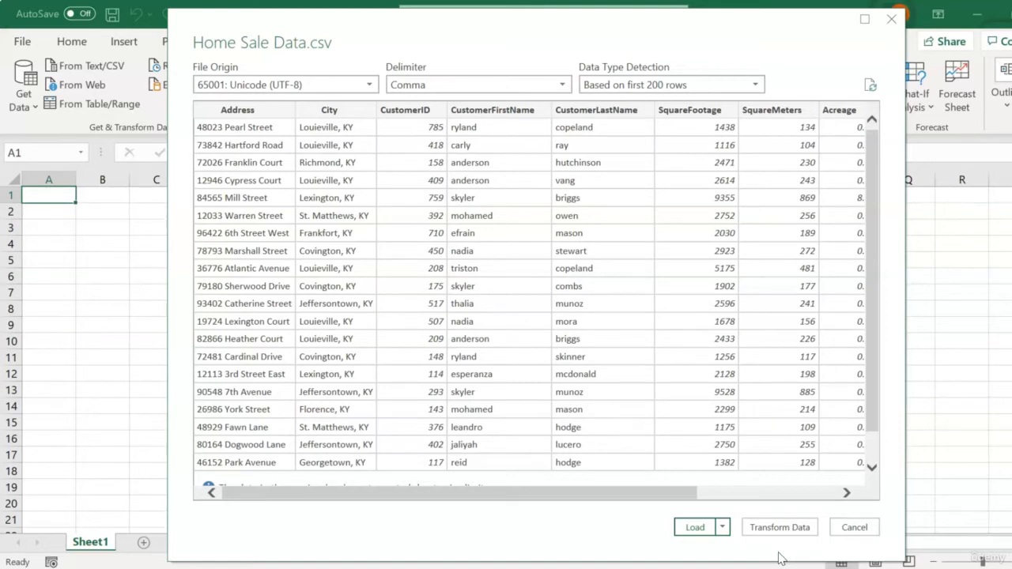
{"action": "left_click", "coordinate": [695, 529]}
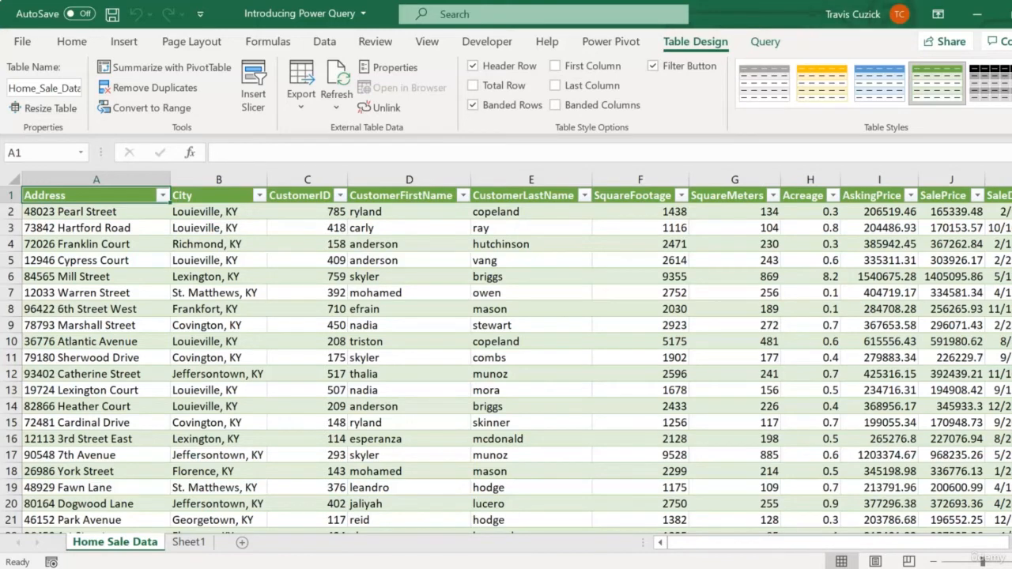
Connect to the SQL Server database AdventureWorks2019 on server DESKTOP-U9RPQ3K\SQLEXPRESS
{"action": "left_click", "coordinate": [322, 43]}
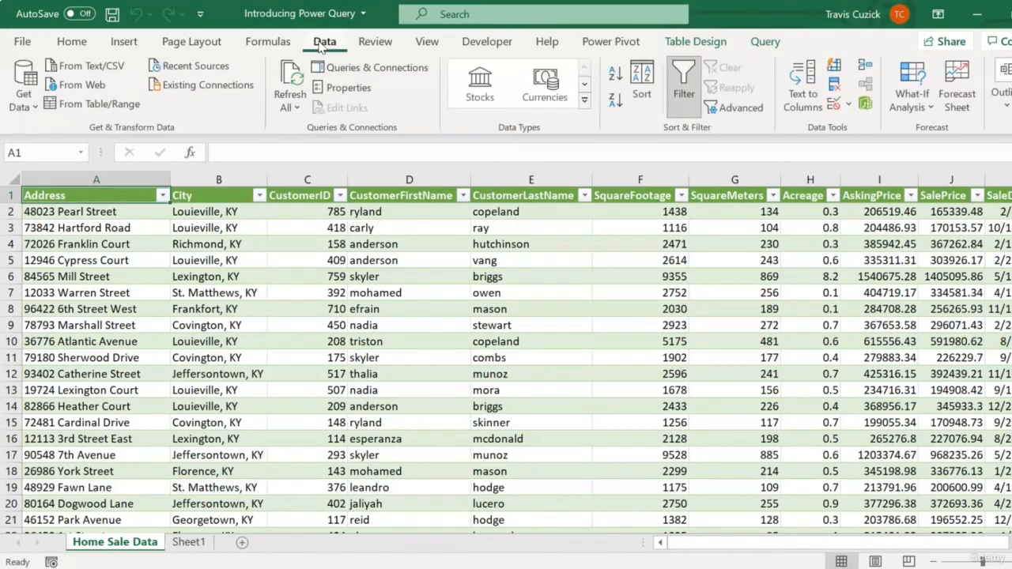
{"action": "left_click", "coordinate": [28, 110]}
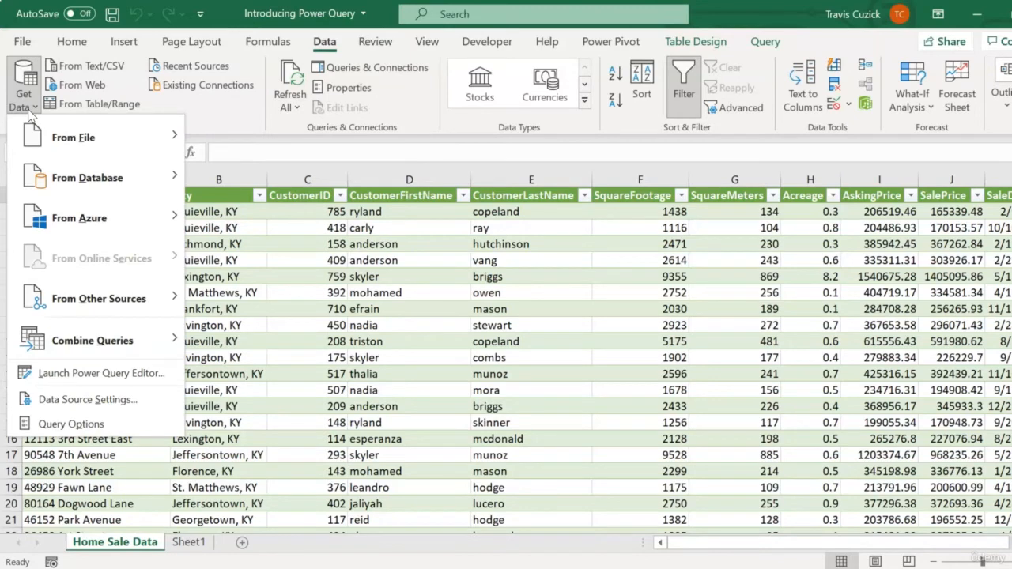
{"action": "mouse_move", "coordinate": [75, 187]}
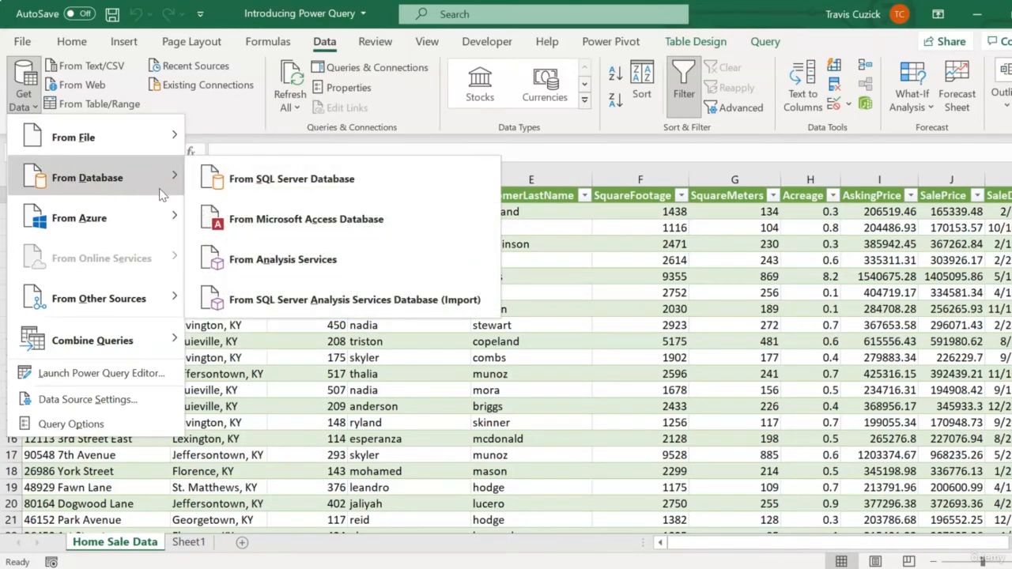
{"action": "left_click", "coordinate": [307, 185]}
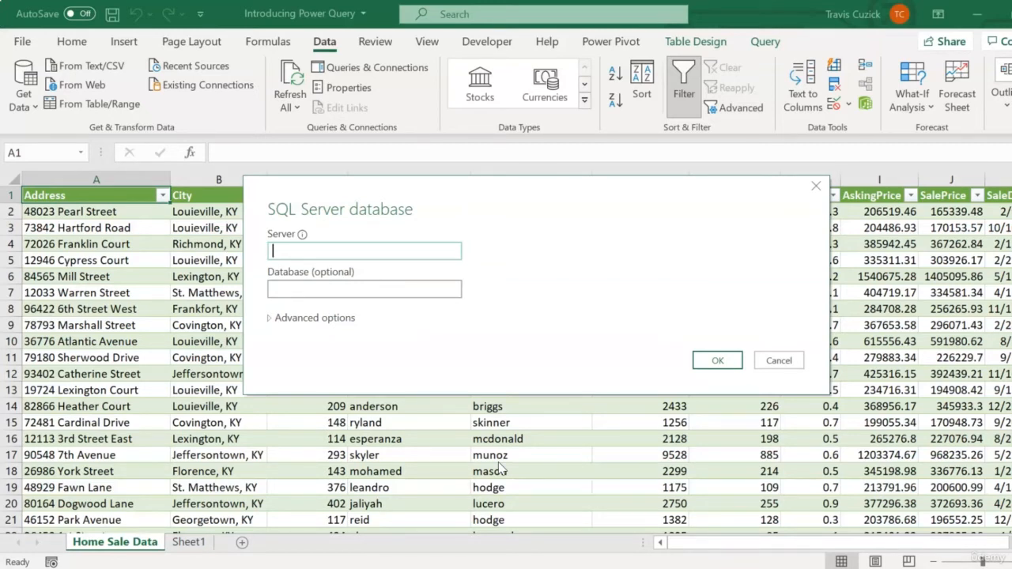
{"action": "type", "text": "DESKTOP-U9RPQ3K\\SQLEXPRESS"}
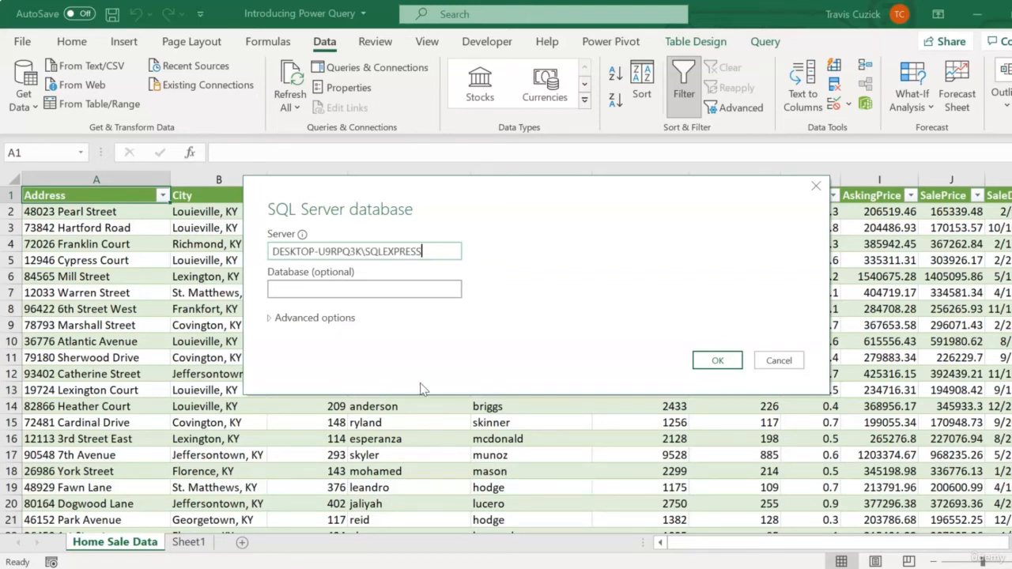
{"action": "left_click", "coordinate": [378, 289]}
{"action": "type", "text": "Adv"}
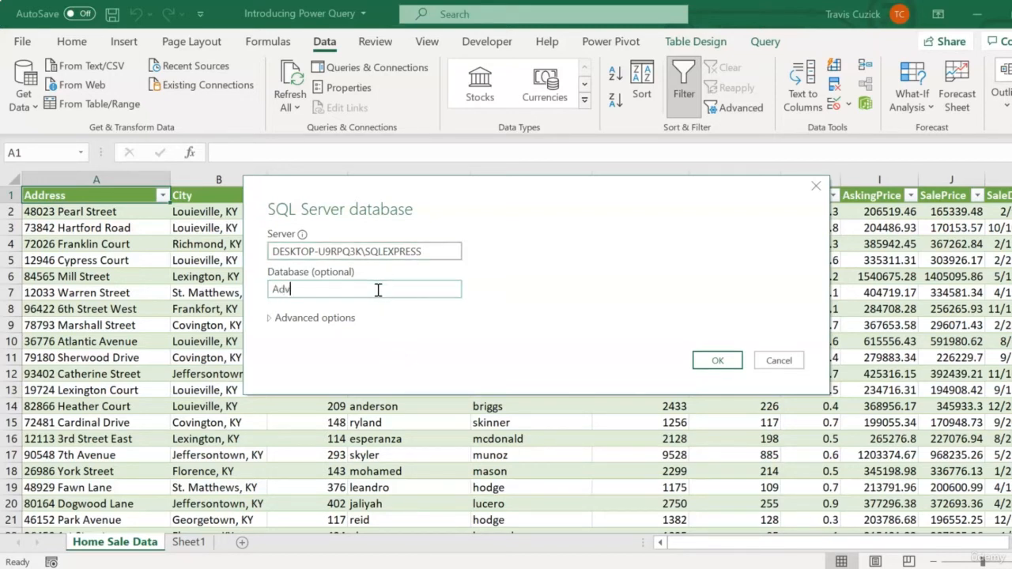
{"action": "type", "text": "entureWorks2019"}
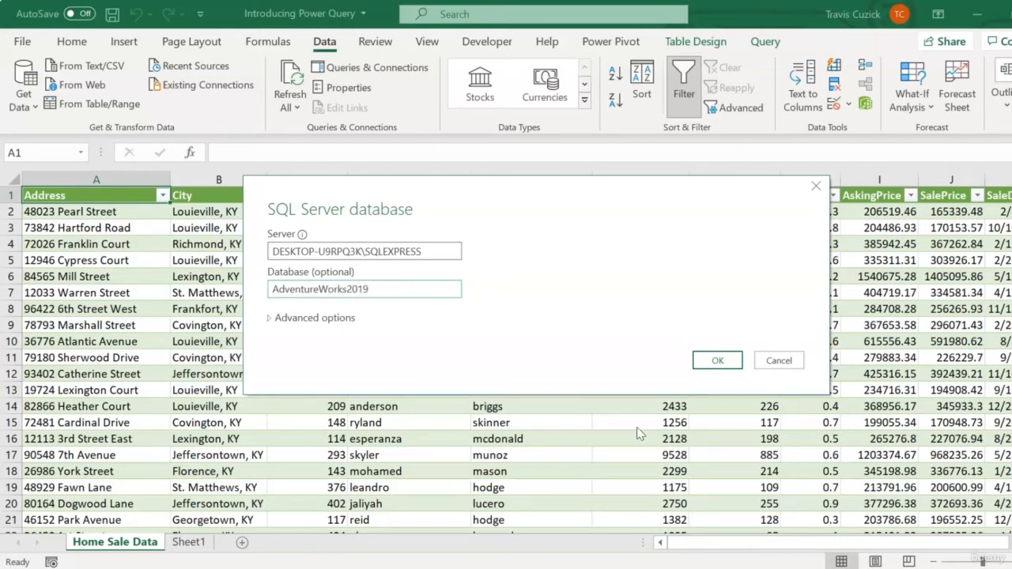
{"action": "left_click", "coordinate": [712, 363]}
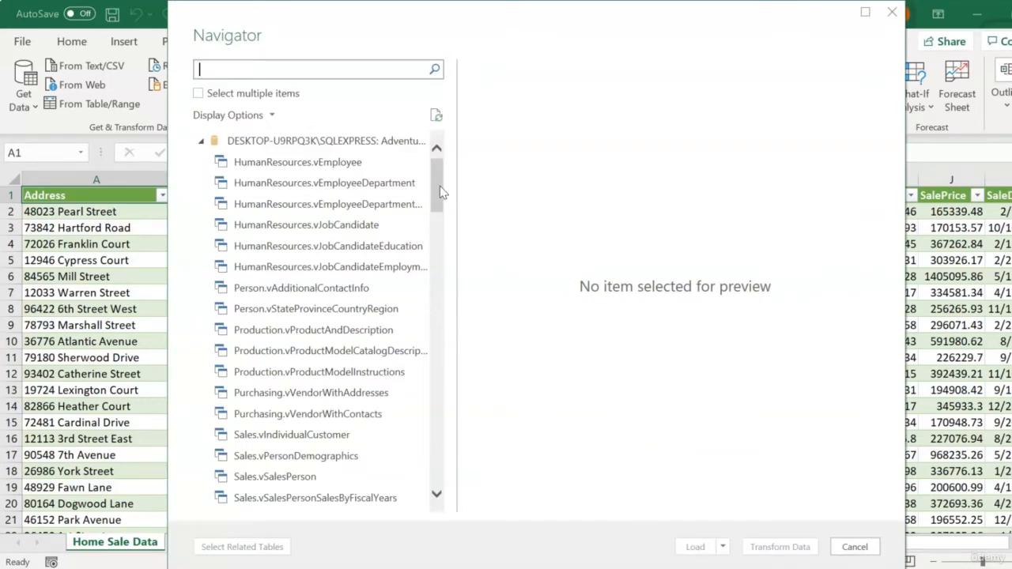
Load the Person.Person table from the database into the workbook and close the queries list
{"action": "left_click_drag", "start_coordinate": [441, 192], "coordinate": [449, 290]}
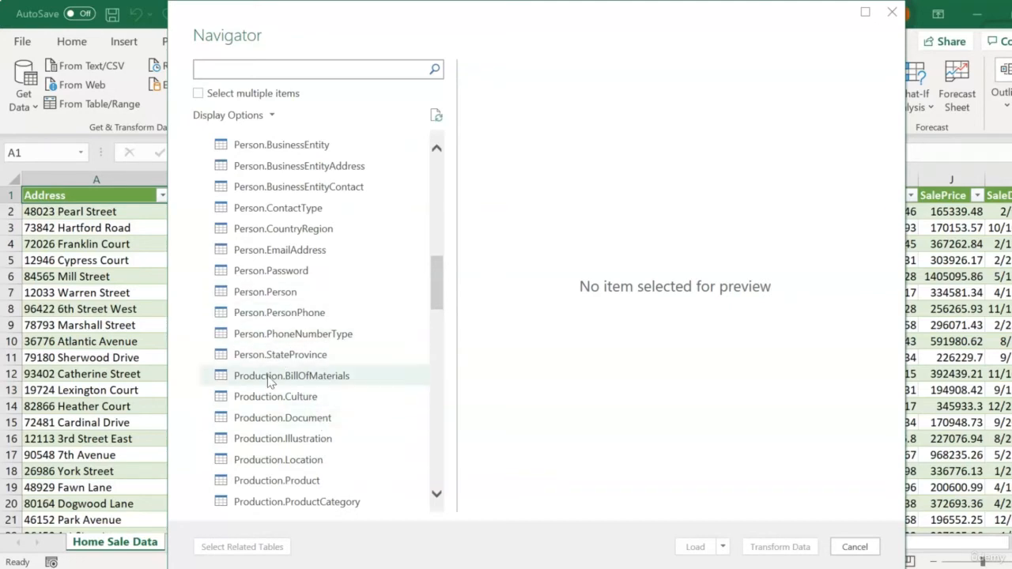
{"action": "left_click", "coordinate": [267, 291]}
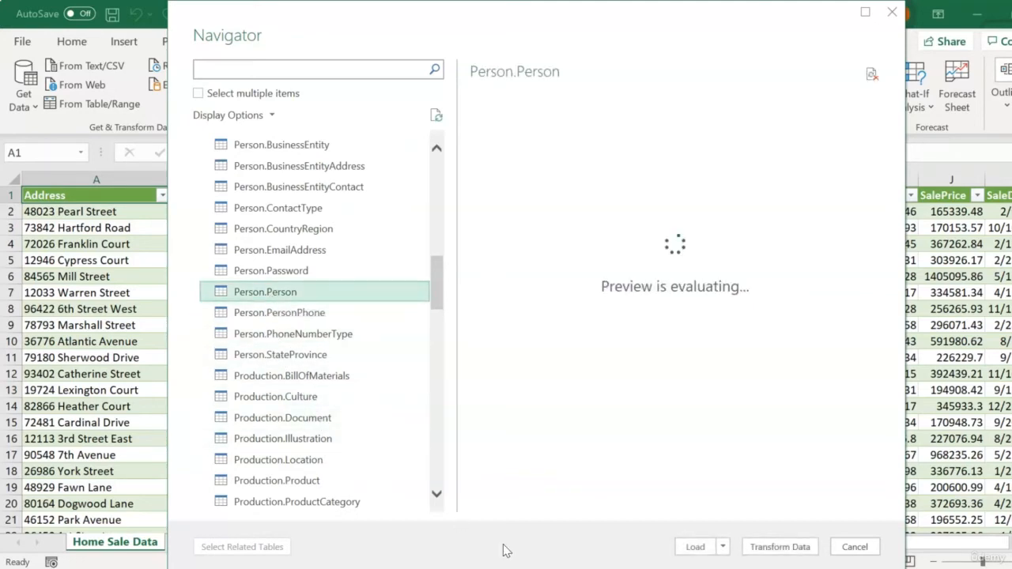
{"action": "left_click_drag", "start_coordinate": [507, 504], "coordinate": [508, 546]}
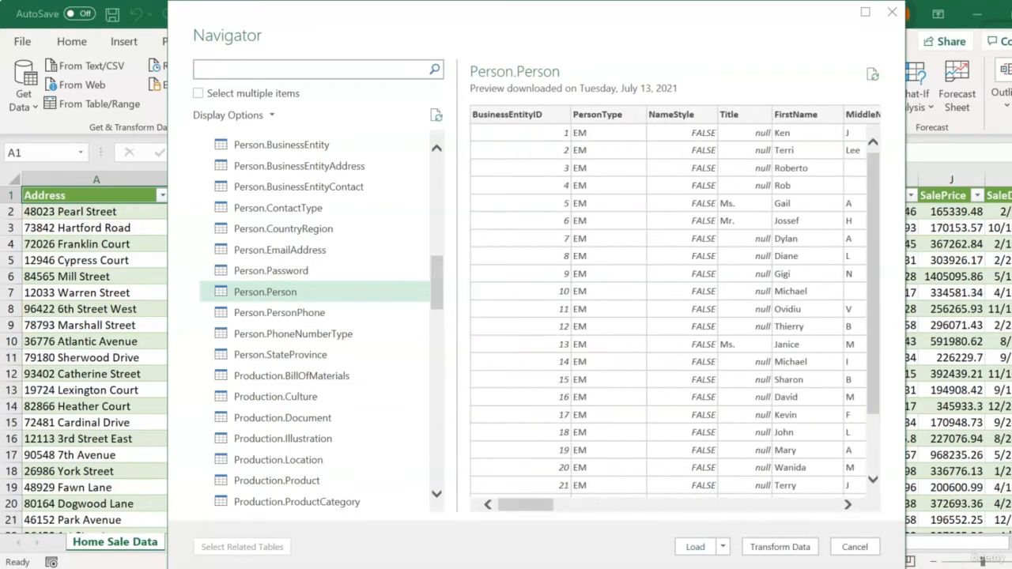
{"action": "left_click", "coordinate": [696, 547]}
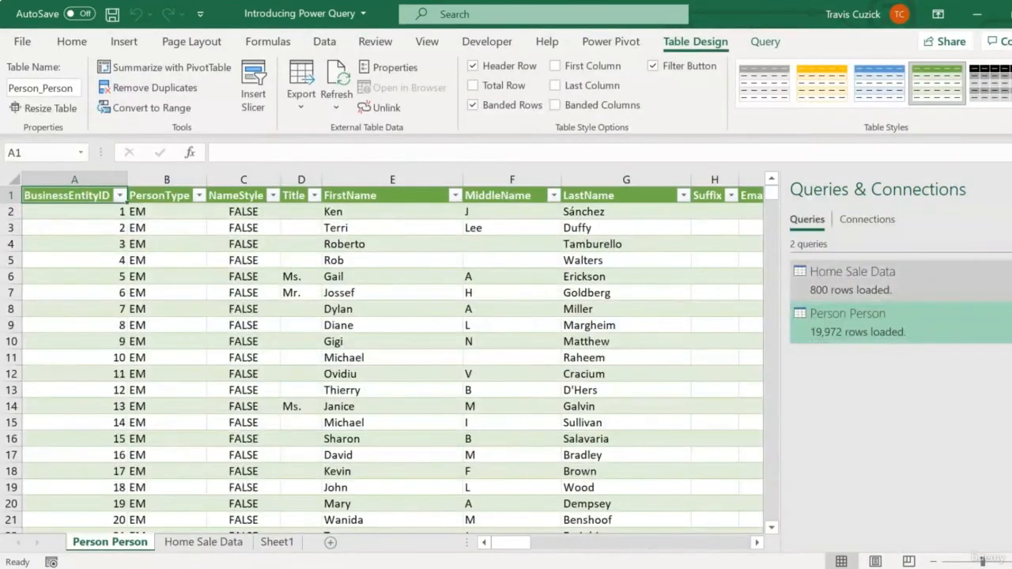
{"action": "left_click", "coordinate": [1011, 189]}
Examine the loaded person table, checking the first, middle and last name values in the first records
{"action": "left_click_drag", "start_coordinate": [702, 544], "coordinate": [759, 543]}
{"action": "mouse_move", "coordinate": [1011, 197]}
{"action": "left_mouse_down"}
{"action": "mouse_move", "coordinate": [1011, 506]}
{"action": "mouse_move", "coordinate": [1011, 198]}
{"action": "left_mouse_up"}
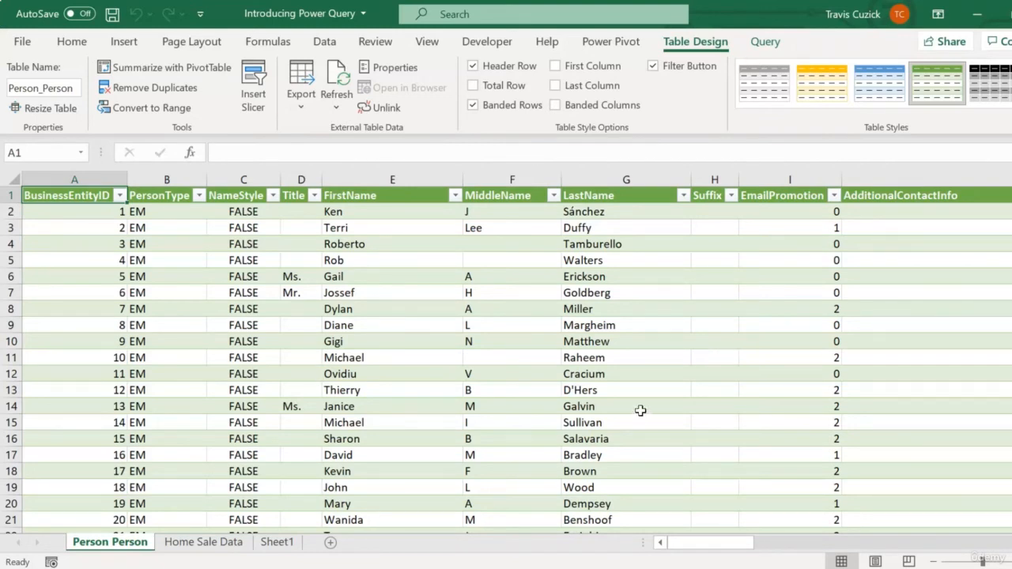
{"action": "left_click", "coordinate": [461, 231]}
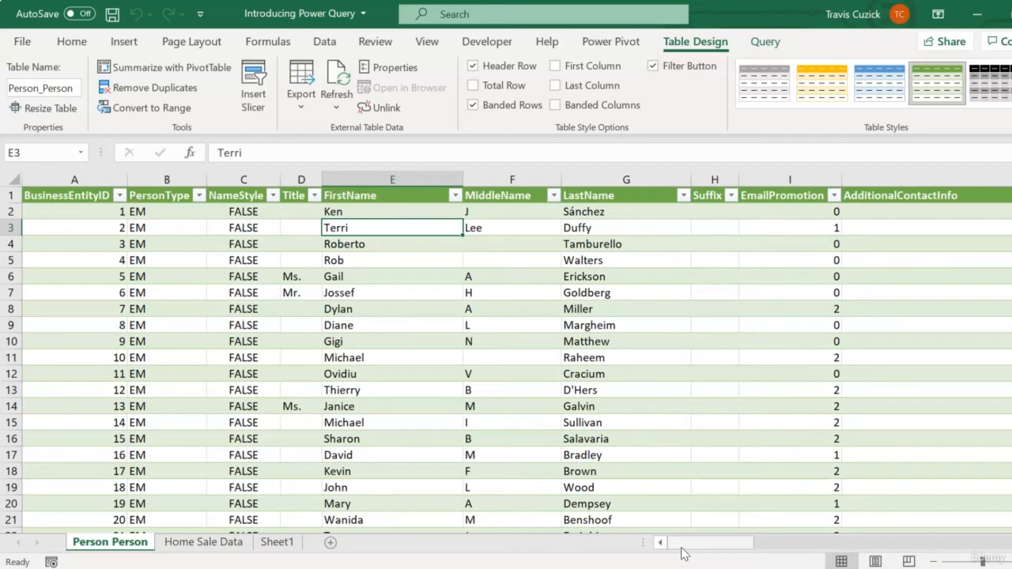
{"action": "left_click", "coordinate": [348, 211]}
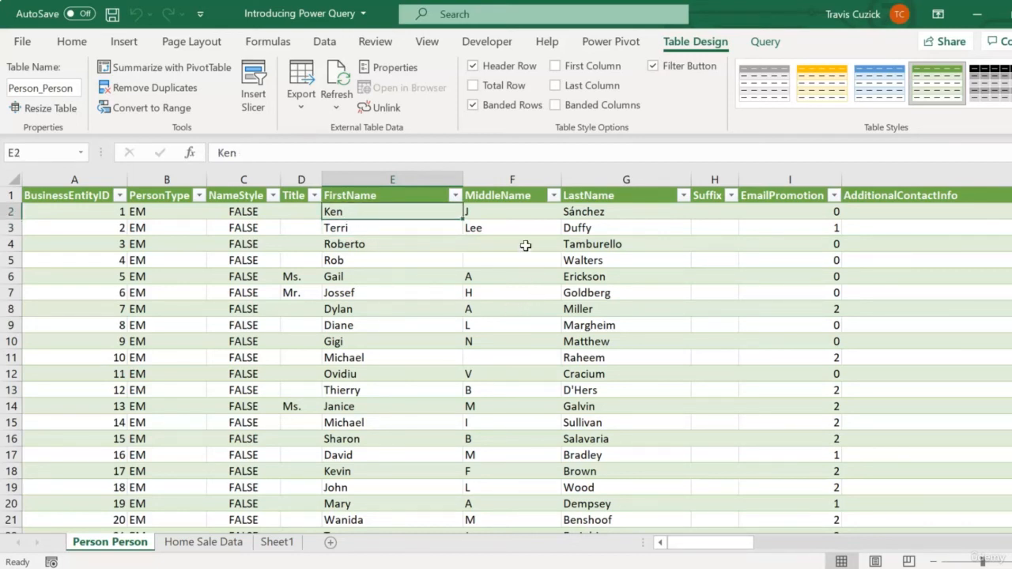
{"action": "left_click", "coordinate": [502, 215]}
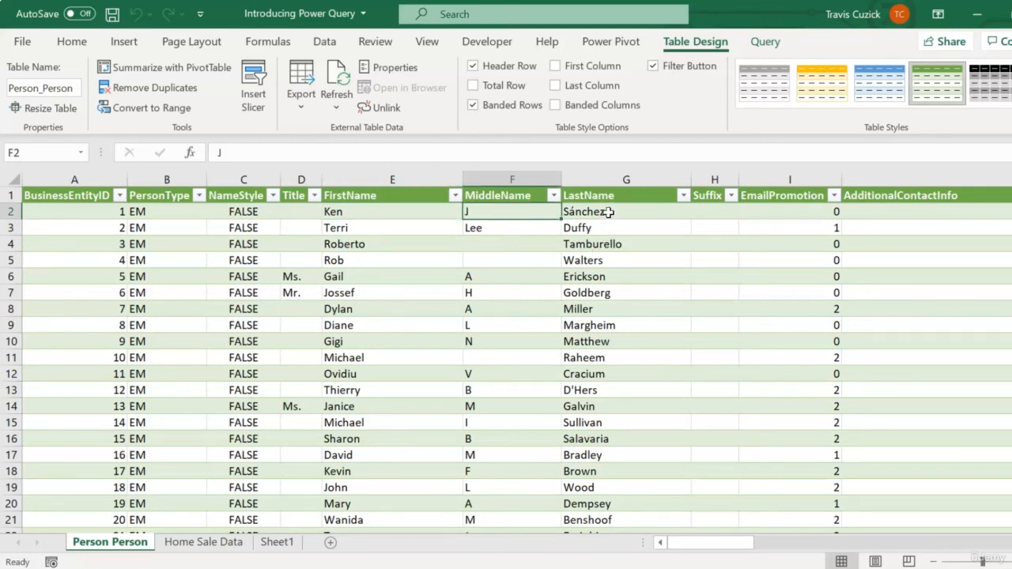
{"action": "left_click", "coordinate": [609, 212]}
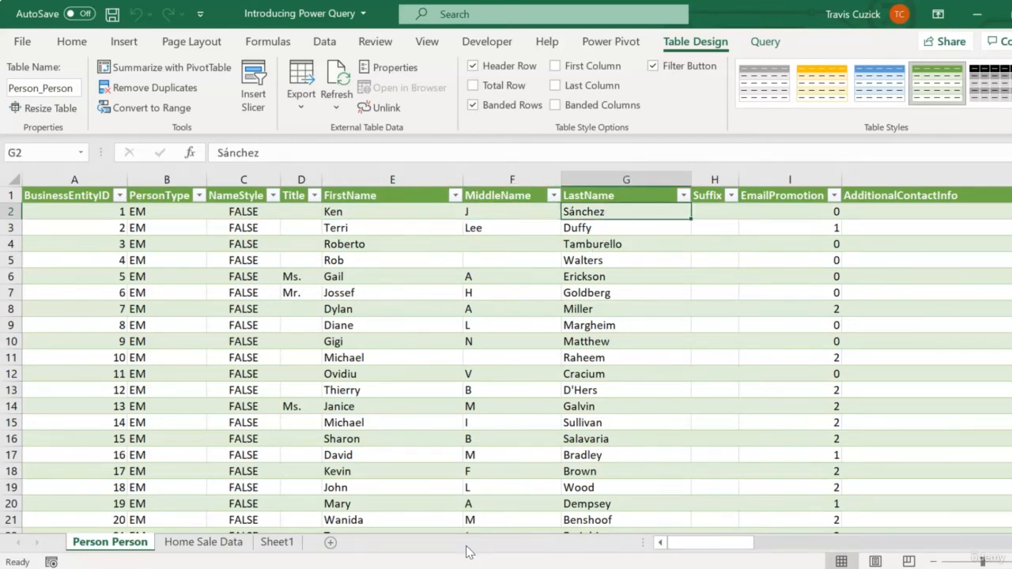
Set up another SQL Server database import with server DESKTOP-U9RPQ3K\SQLEXPRESS and database AdventureWorks2019
{"action": "left_click", "coordinate": [324, 39]}
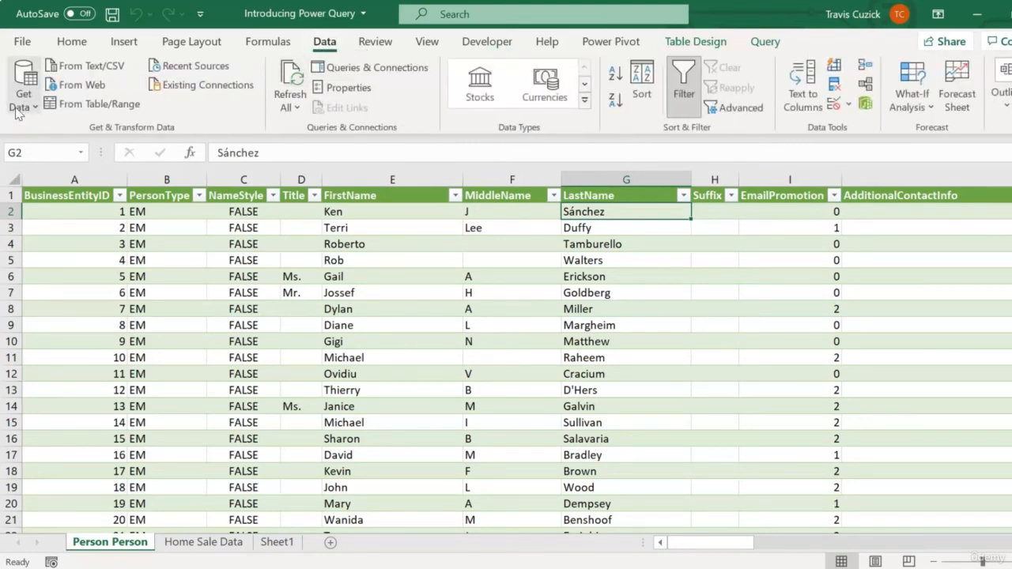
{"action": "left_click", "coordinate": [23, 101]}
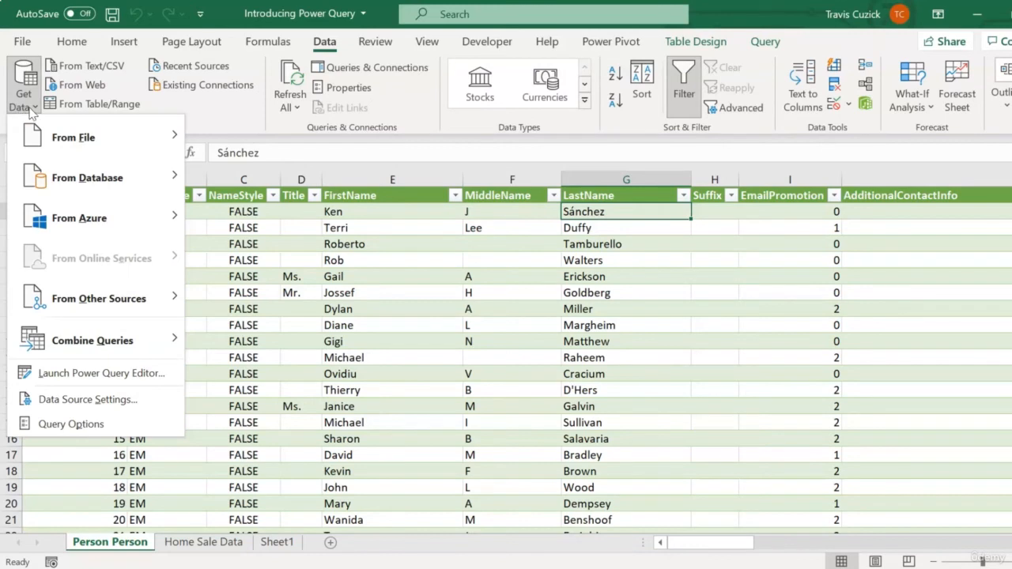
{"action": "mouse_move", "coordinate": [89, 185]}
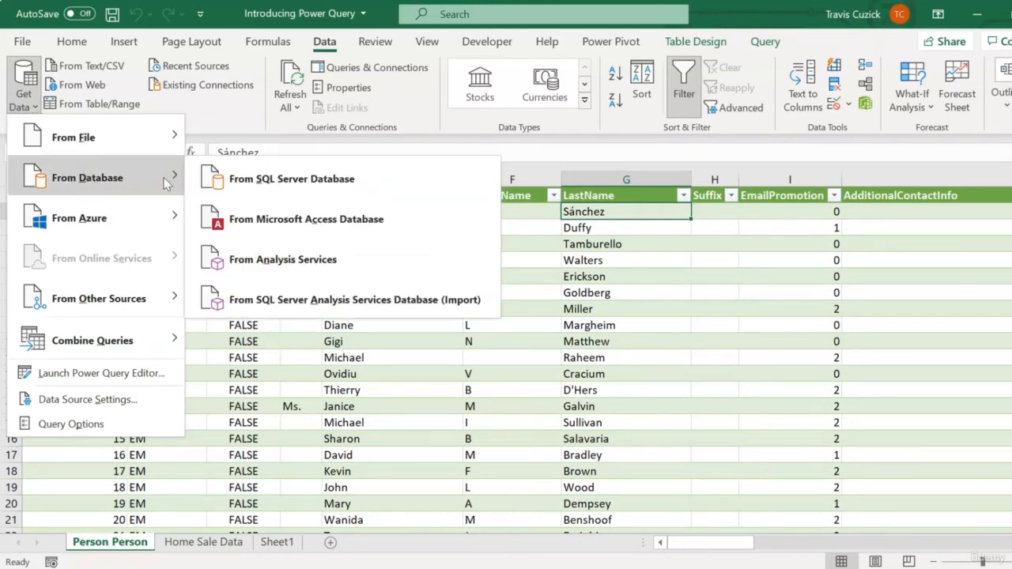
{"action": "left_click", "coordinate": [384, 190]}
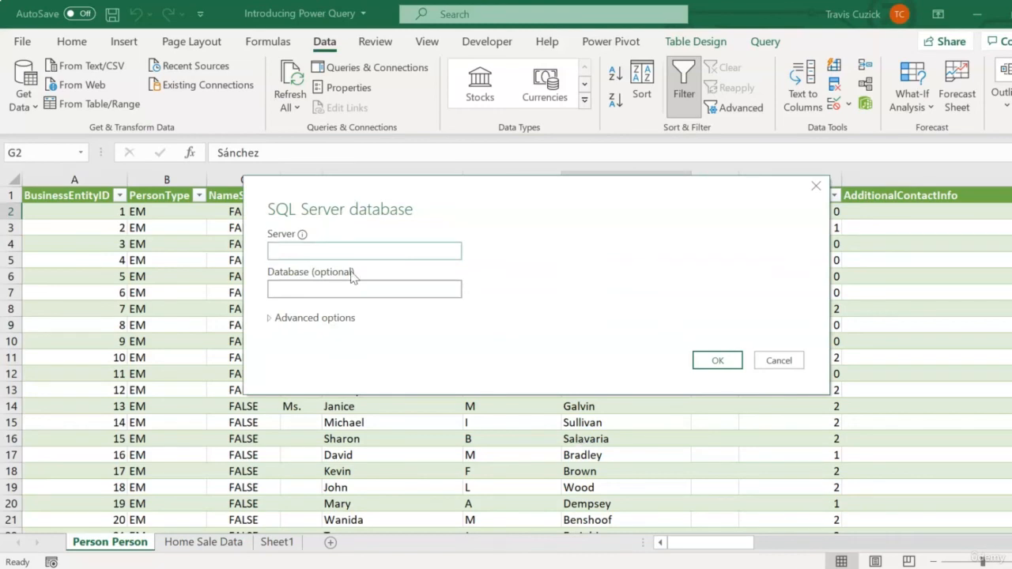
{"action": "type", "text": "DESKTOP-U9RPQ3K\\SQLEXPRESS"}
{"action": "left_click", "coordinate": [337, 290]}
{"action": "type", "text": "Adventure"}
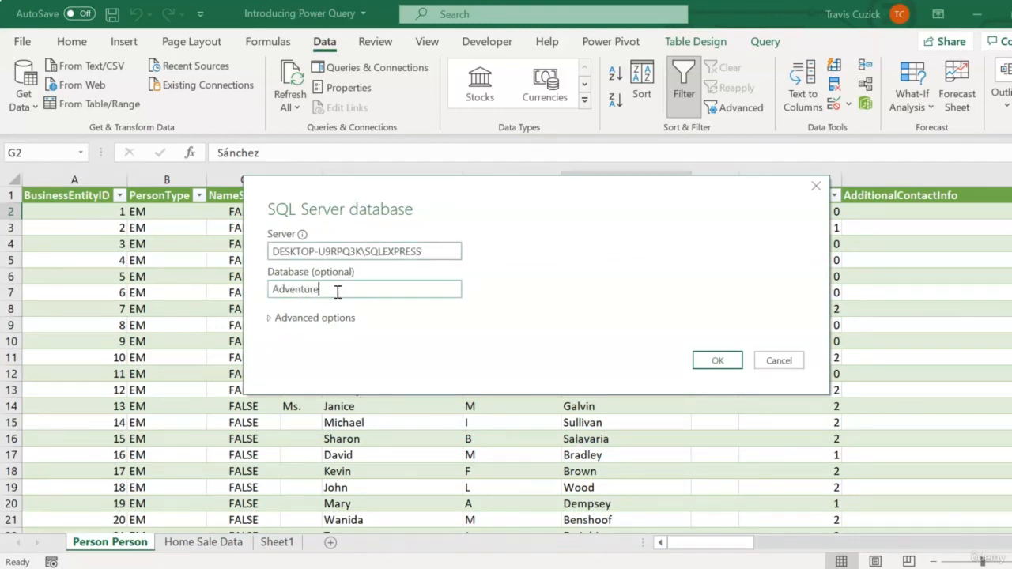
{"action": "type", "text": "Works2019"}
Load all columns of [AdventureWorks2019].[Person].[Person] through a SQL statement where FirstName starts with 'T', MiddleName with 'L' and LastName with 'C'
{"action": "left_click", "coordinate": [269, 320]}
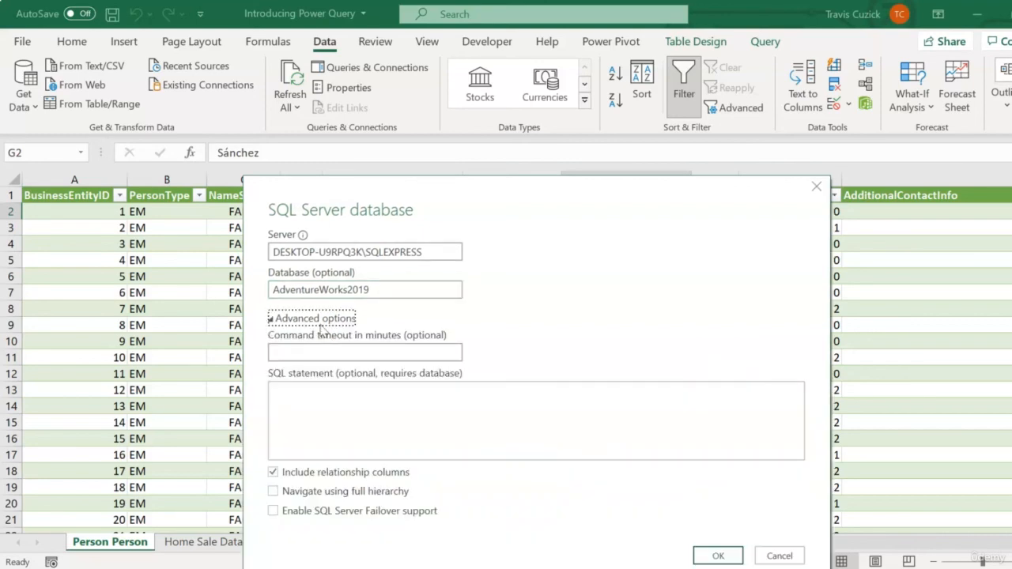
{"action": "left_click", "coordinate": [582, 424]}
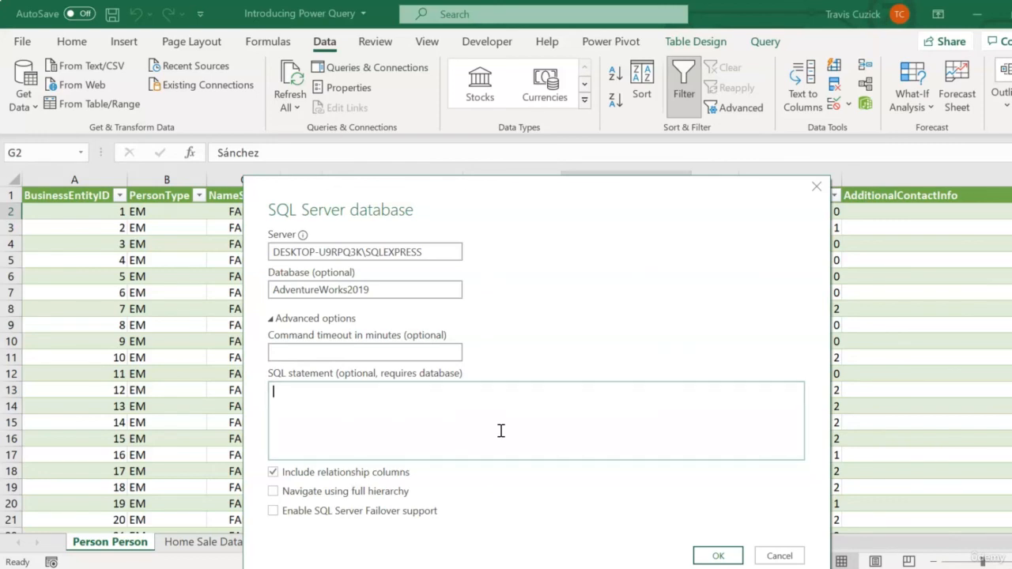
{"action": "type", "text": "SELECT * FROM [AdventureWorks2019].[Person].[Person] WHERE LEFT(FirstName,1) = 'T' AND LEFT(MiddleName,1) = 'L' AND LEFT(LastName,1) = 'C'"}
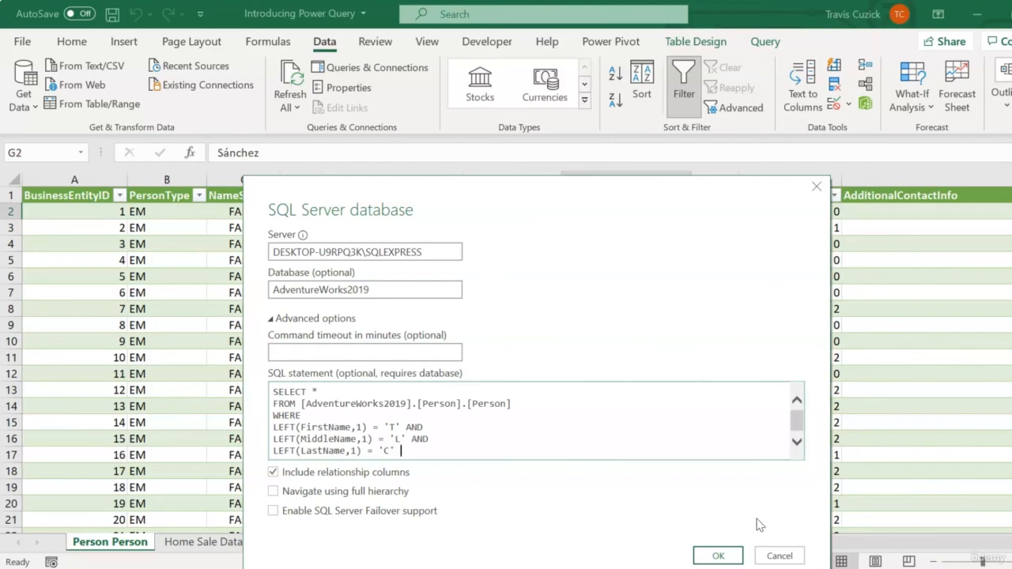
{"action": "left_click", "coordinate": [718, 556]}
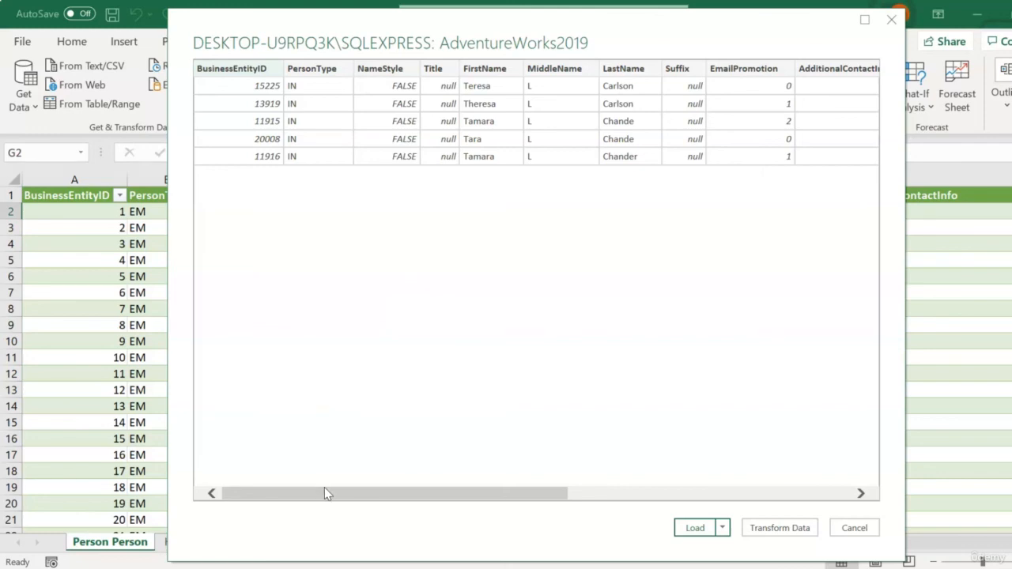
{"action": "left_click_drag", "start_coordinate": [325, 488], "coordinate": [363, 495]}
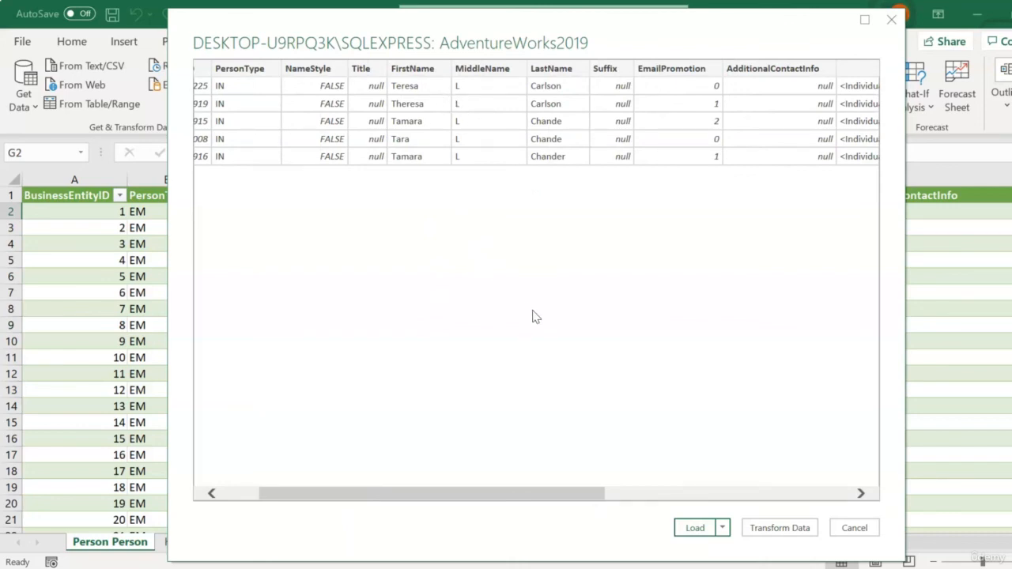
{"action": "left_click", "coordinate": [695, 529]}
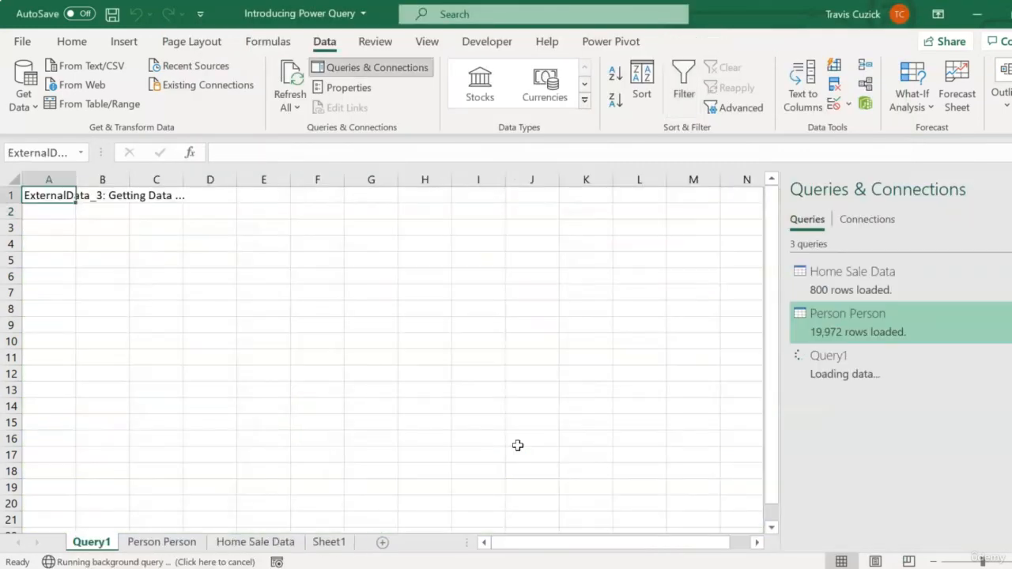